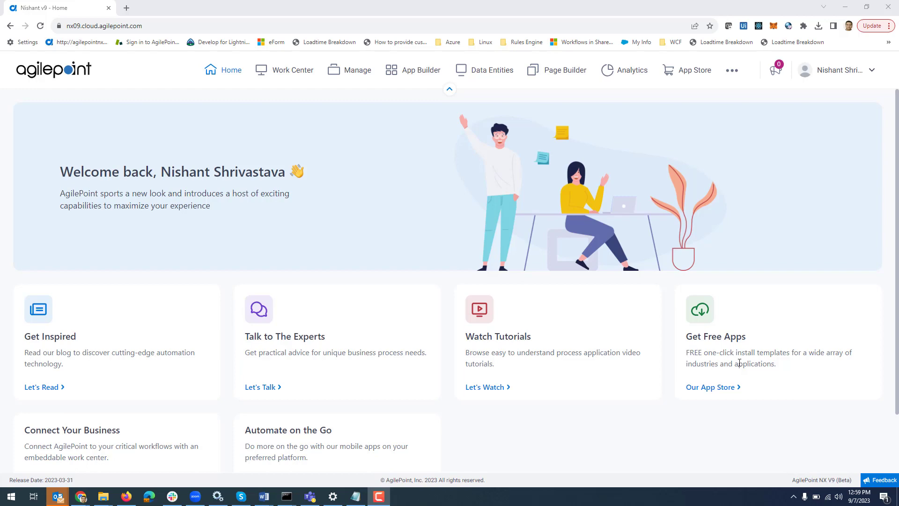
# Open the Entity Diagram of the data entities and show the relationship linking Account to Cases.
pyautogui.click(498, 70)
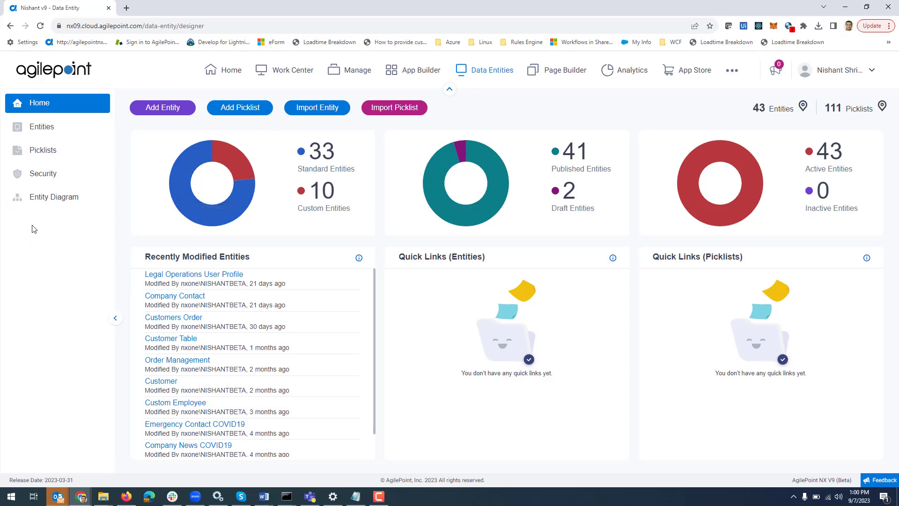
pyautogui.click(55, 201)
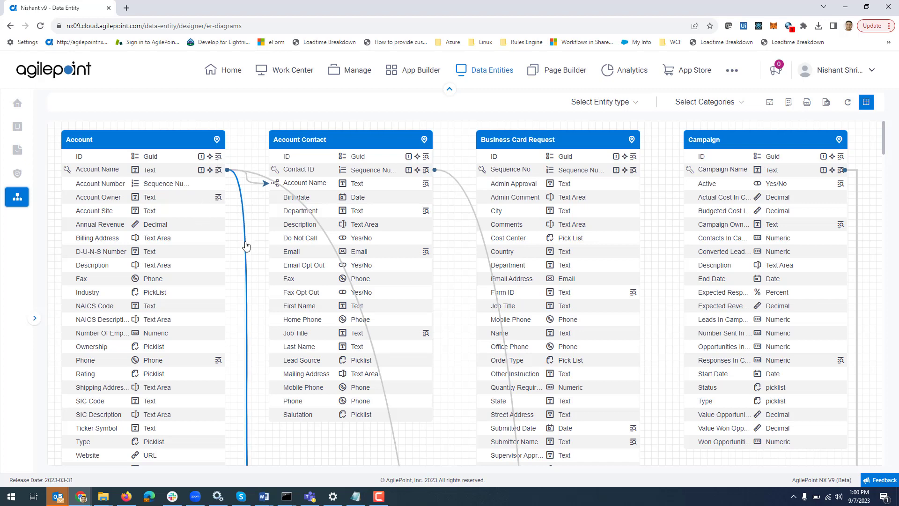
pyautogui.moveTo(245, 245)
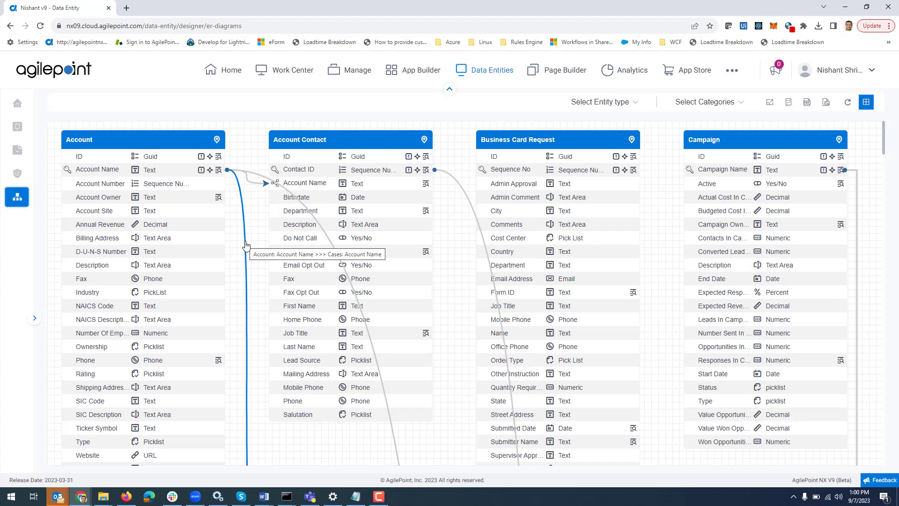
pyautogui.click(245, 245)
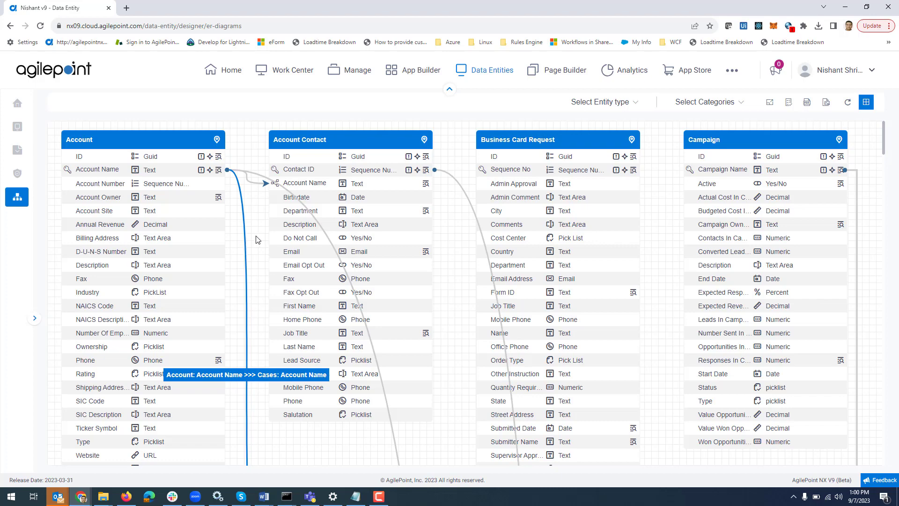
# Look through the entities and relationships further down the diagram and return to the Account entity.
pyautogui.scroll(-15, 650, 296)
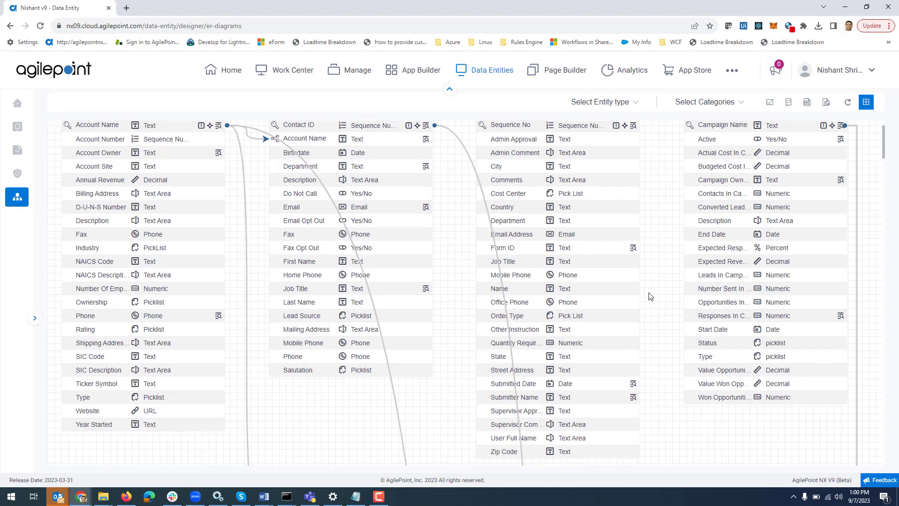
pyautogui.scroll(-15, 650, 296)
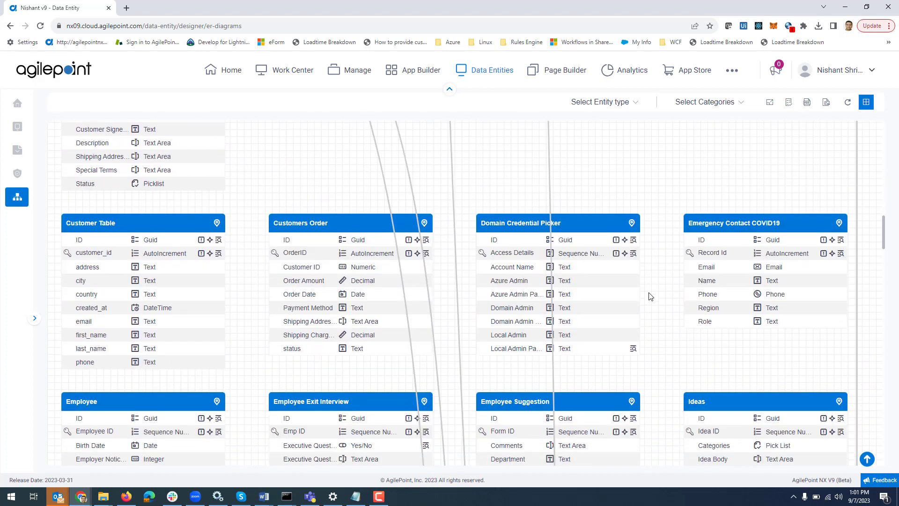
pyautogui.scroll(-5, 650, 295)
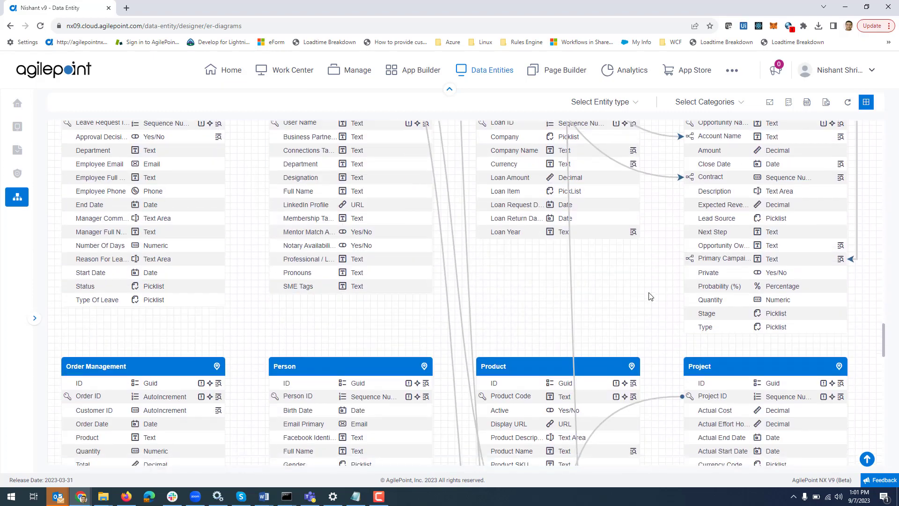
pyautogui.scroll(15, 650, 296)
pyautogui.scroll(10, 650, 296)
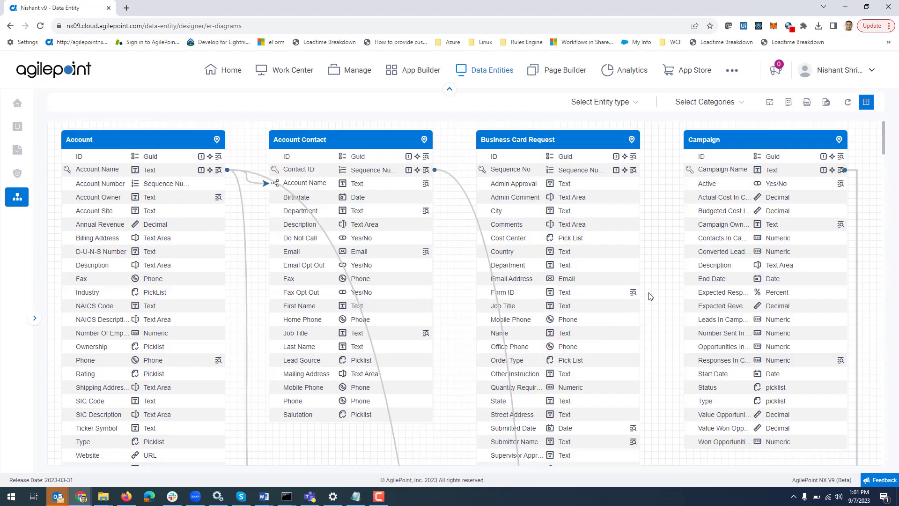
# Move the Business Card Request entity slightly toward Campaign in the full-screen diagram and return to the normal view.
pyautogui.click(770, 104)
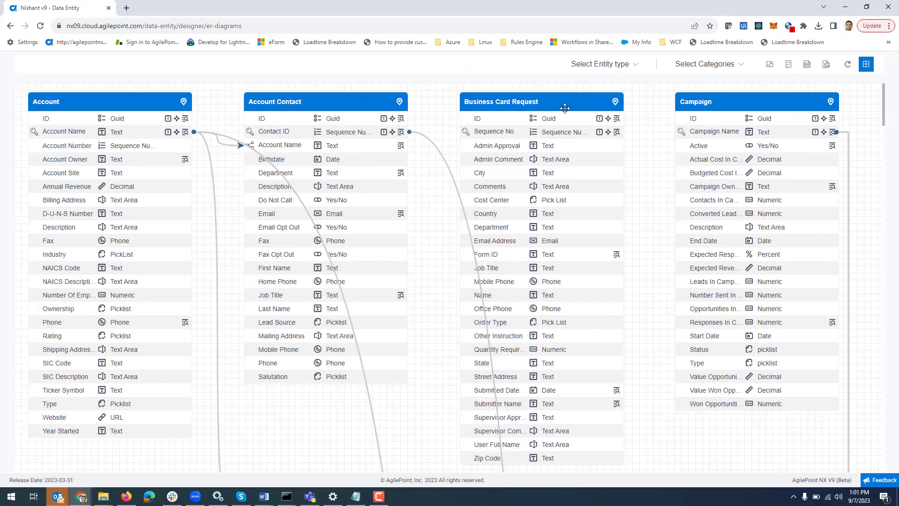
pyautogui.moveTo(574, 108)
pyautogui.mouseDown()
pyautogui.moveTo(623, 106)
pyautogui.moveTo(581, 108)
pyautogui.mouseUp()
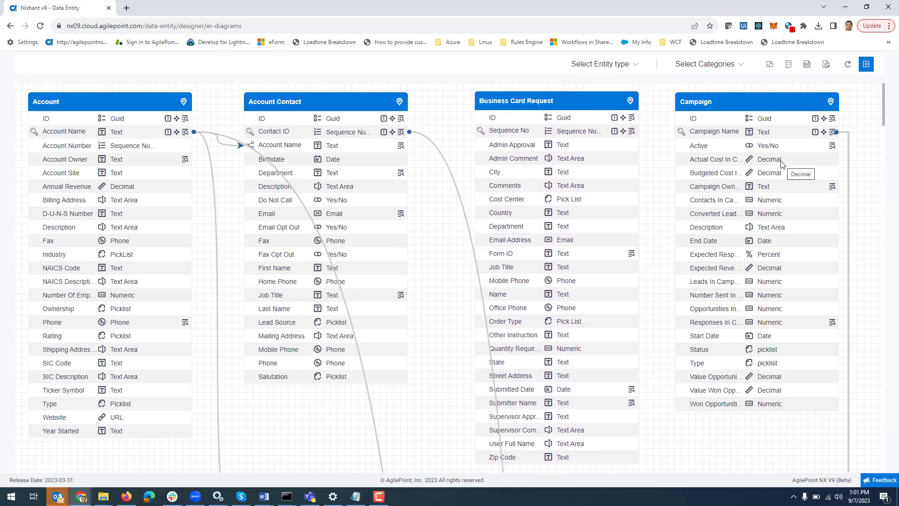
pyautogui.click(769, 66)
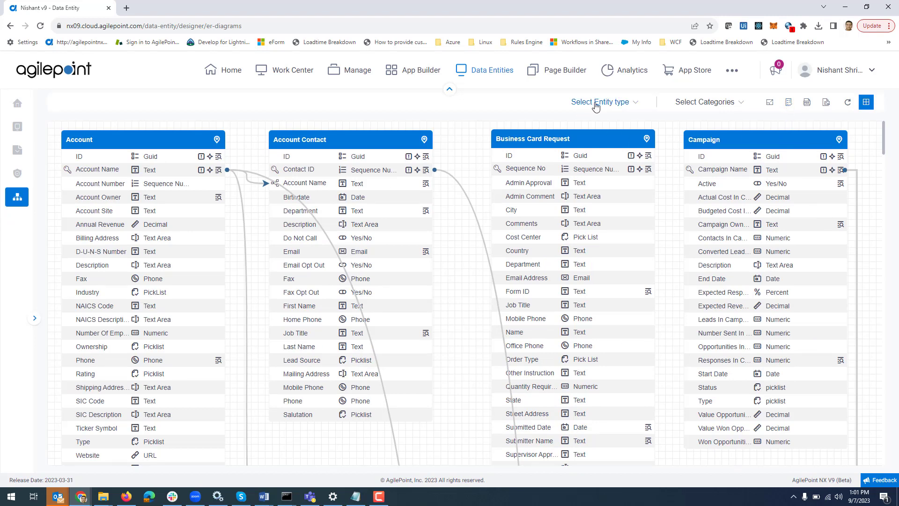
# Filter the diagram to exclude custom entities and show only the Sales category.
pyautogui.click(628, 108)
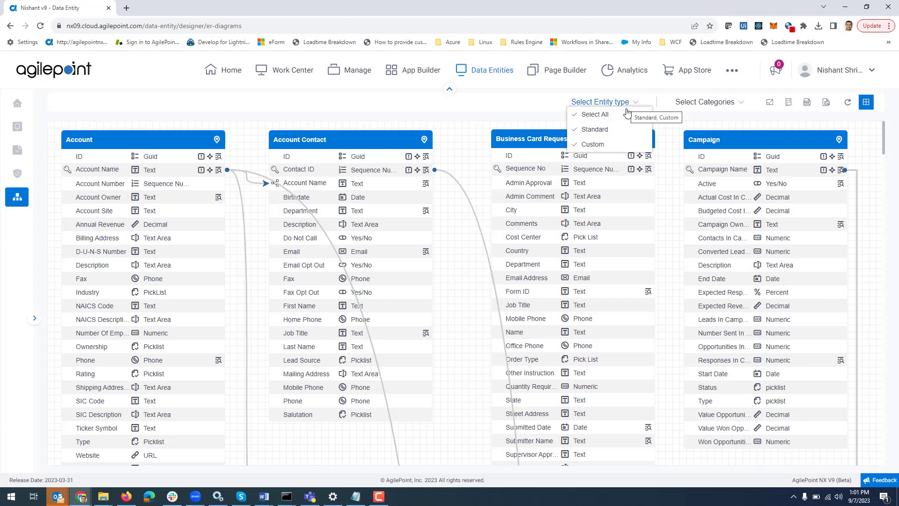
pyautogui.click(611, 144)
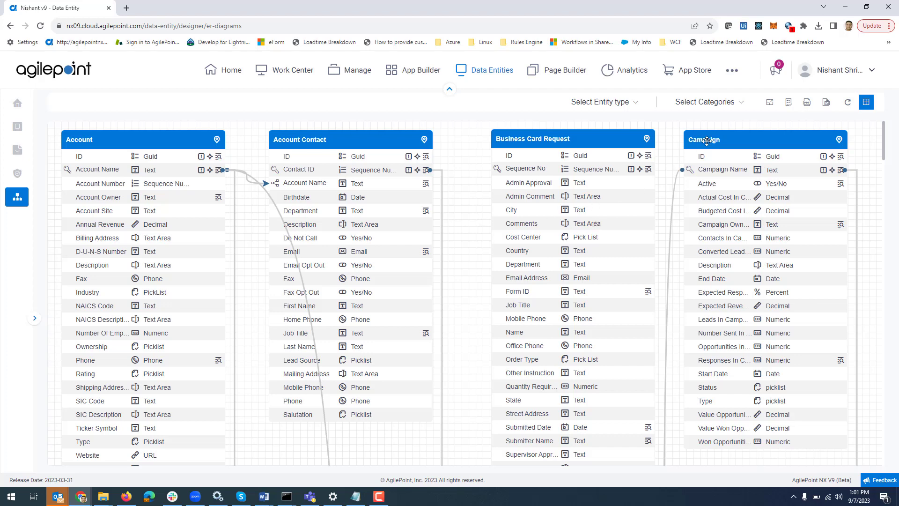
pyautogui.click(734, 106)
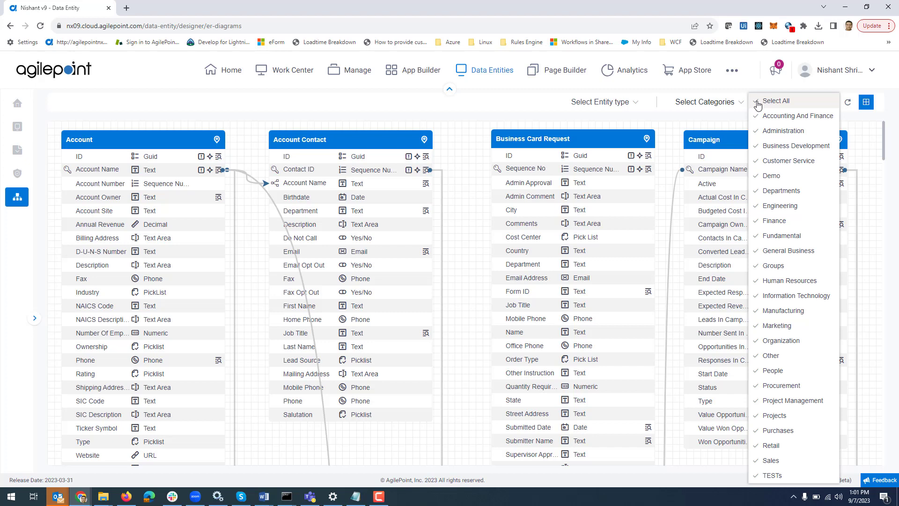
pyautogui.click(758, 102)
pyautogui.click(730, 103)
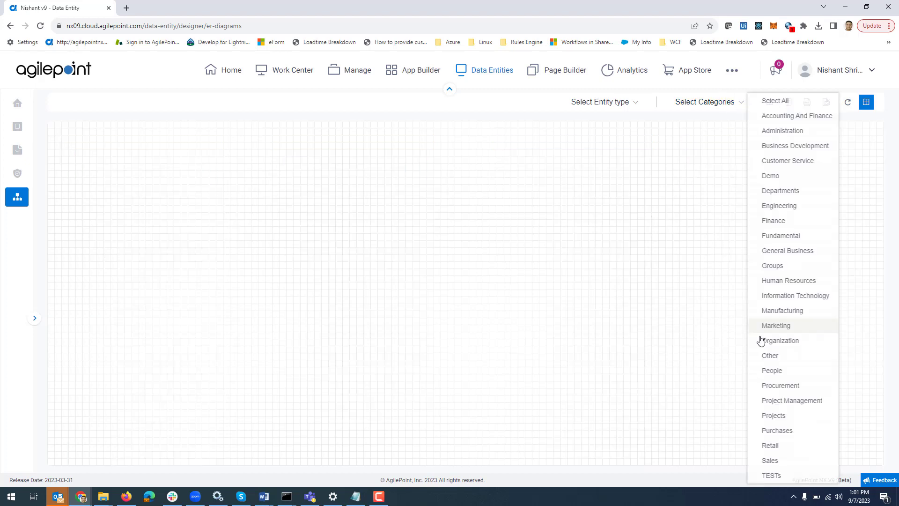
pyautogui.click(761, 462)
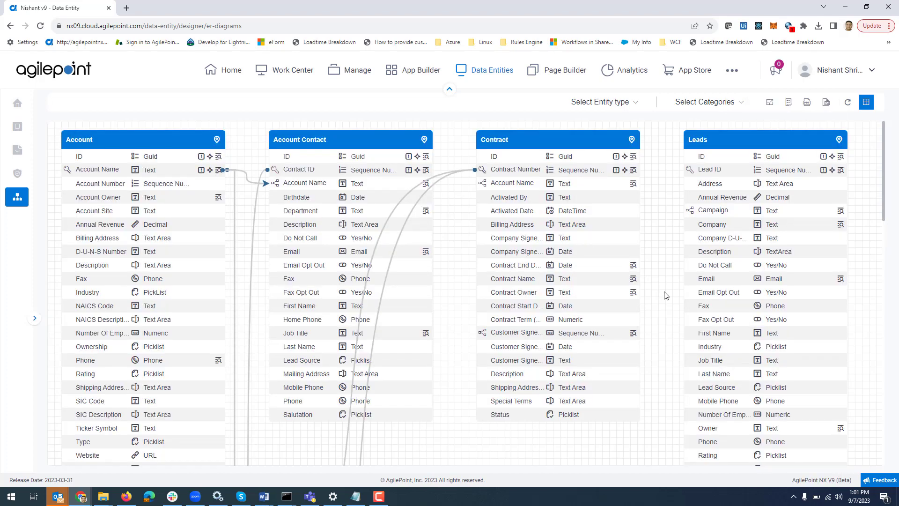
# Use the entities list to show only Account and Account Contact, and restore all Sales entities in the diagram.
pyautogui.click(788, 104)
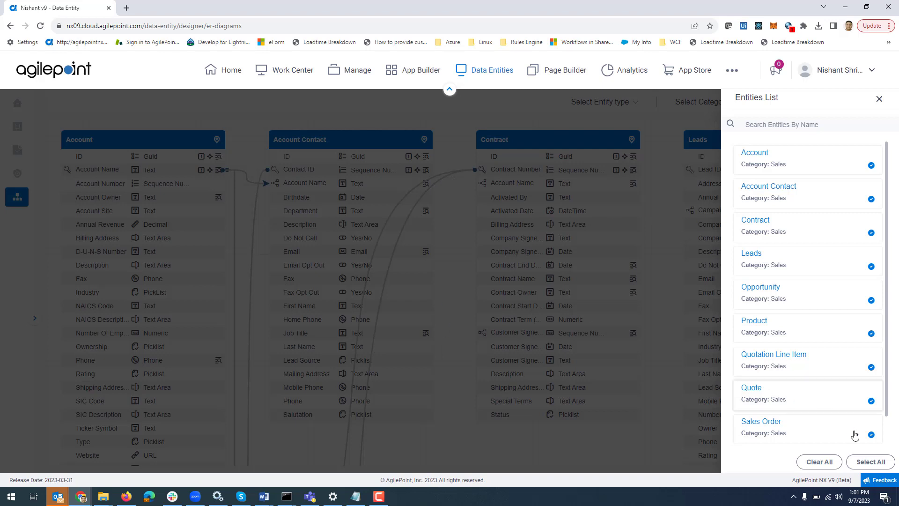
pyautogui.click(819, 463)
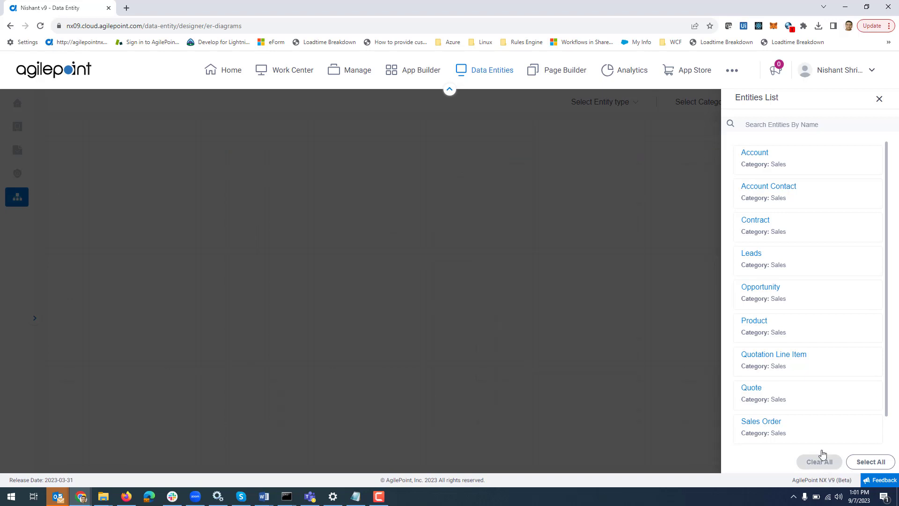
pyautogui.click(864, 168)
pyautogui.click(869, 197)
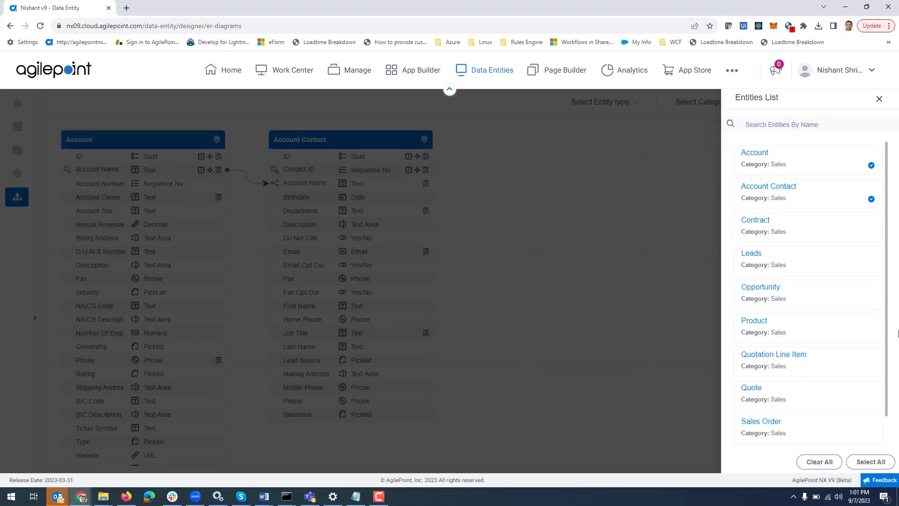
pyautogui.click(878, 462)
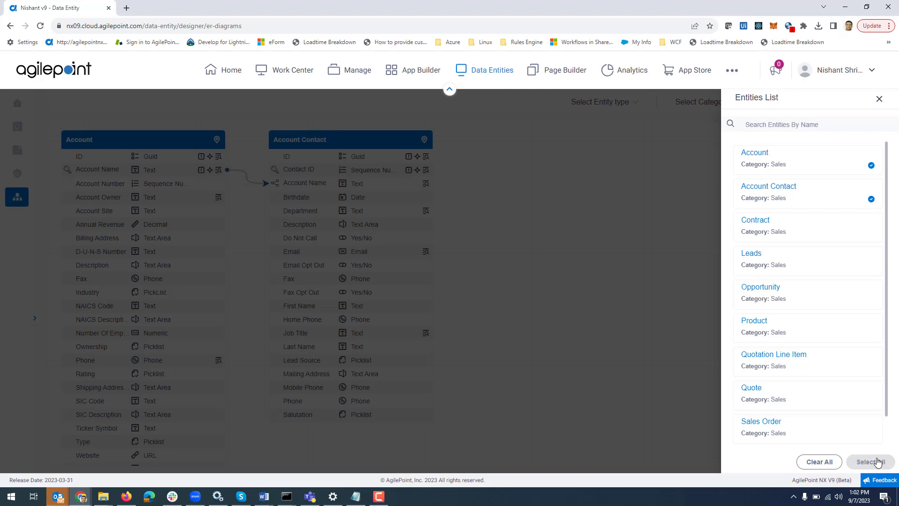
pyautogui.click(879, 100)
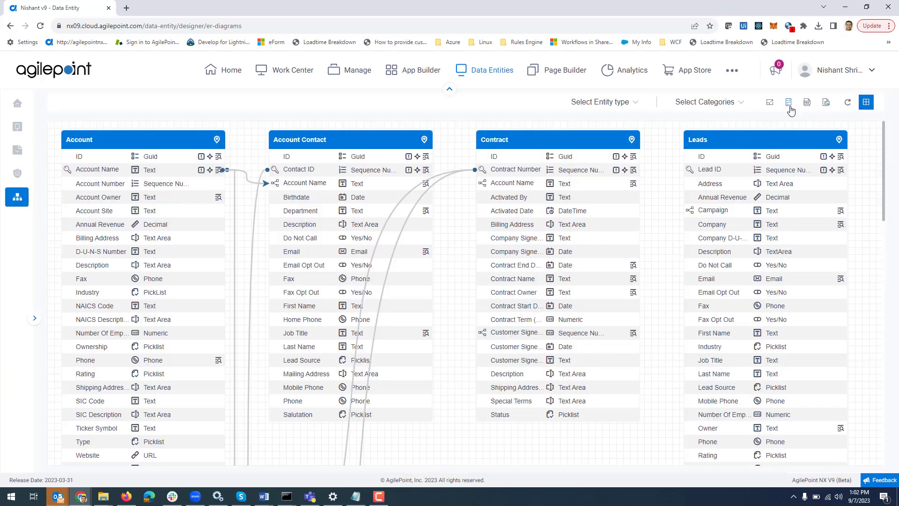
# Move the Contract entity slightly toward Leads and export the diagram as a PDF.
pyautogui.moveTo(505, 139); pyautogui.dragTo(516, 158)
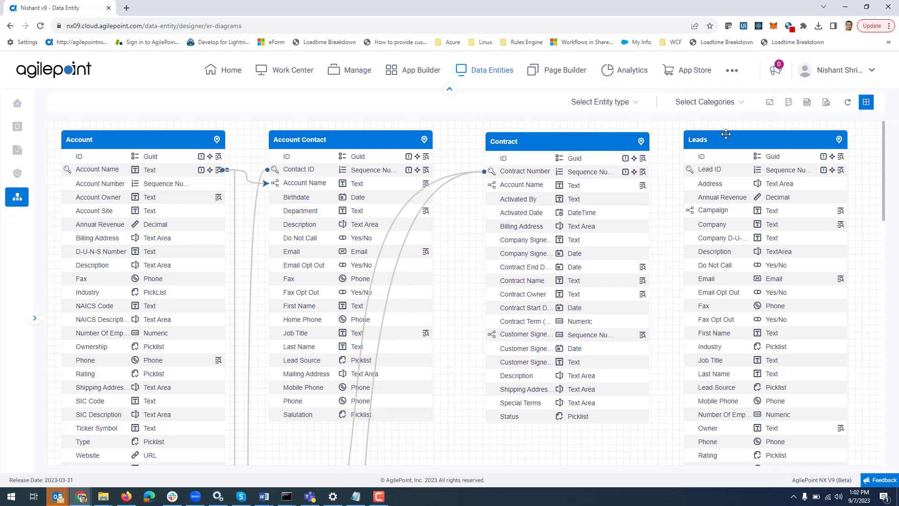
pyautogui.click(807, 103)
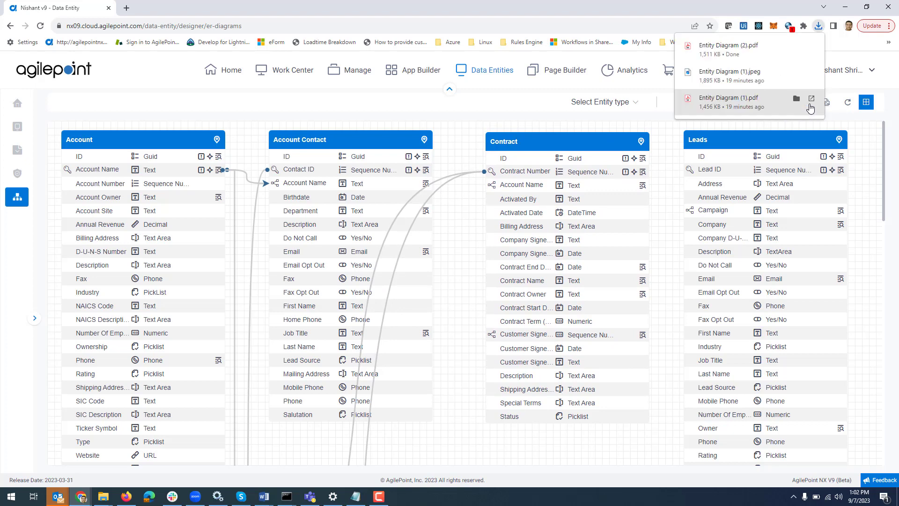
# Review the entities and relationships in the exported Entity Diagram (2).pdf and close it.
pyautogui.click(735, 52)
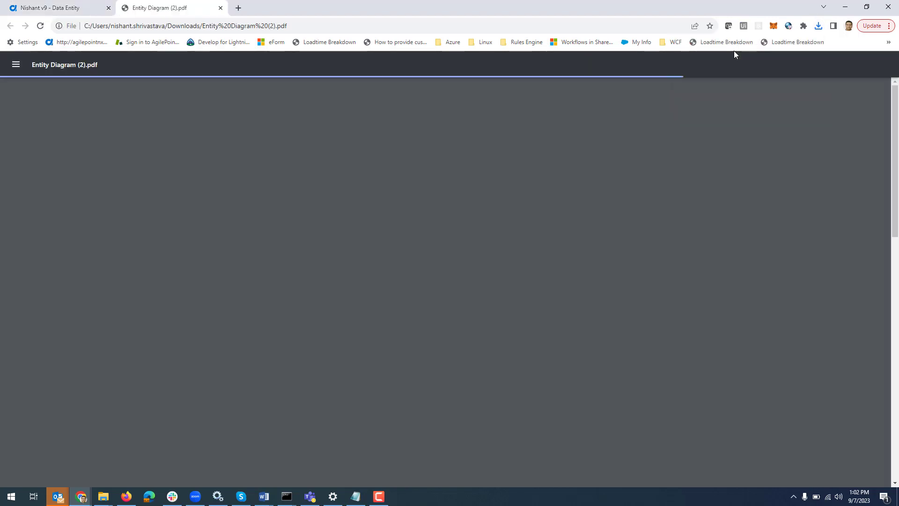
pyautogui.scroll(-9, 589, 243)
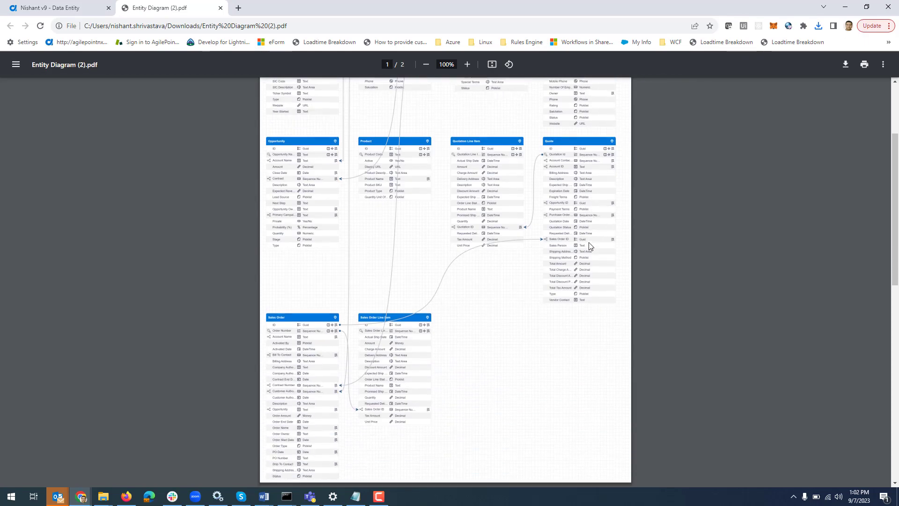
pyautogui.scroll(10, 589, 246)
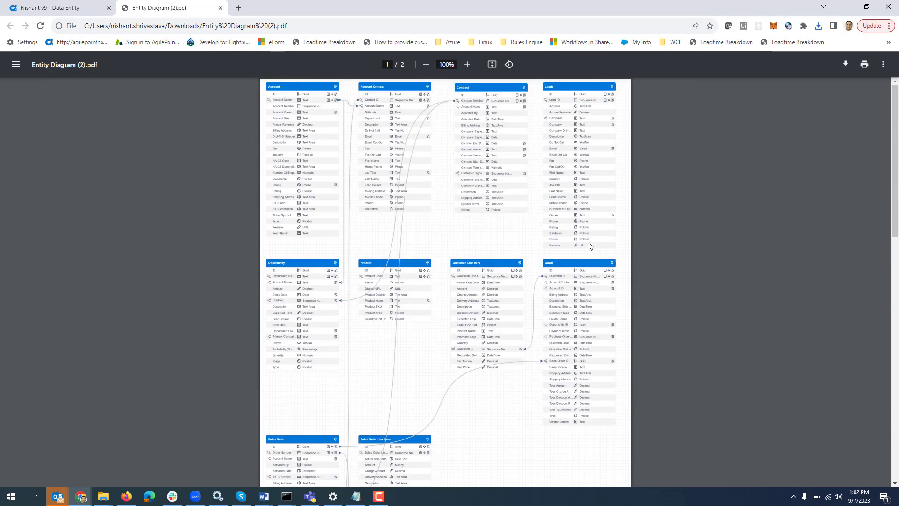
pyautogui.click(220, 8)
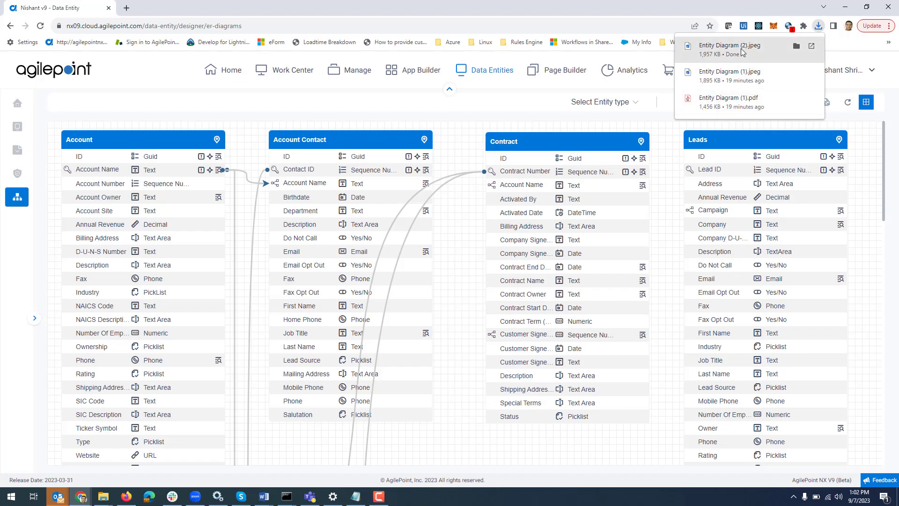
# Export the diagram as a JPEG image and view the downloaded Entity Diagram (2).jpeg.
pyautogui.click(730, 49)
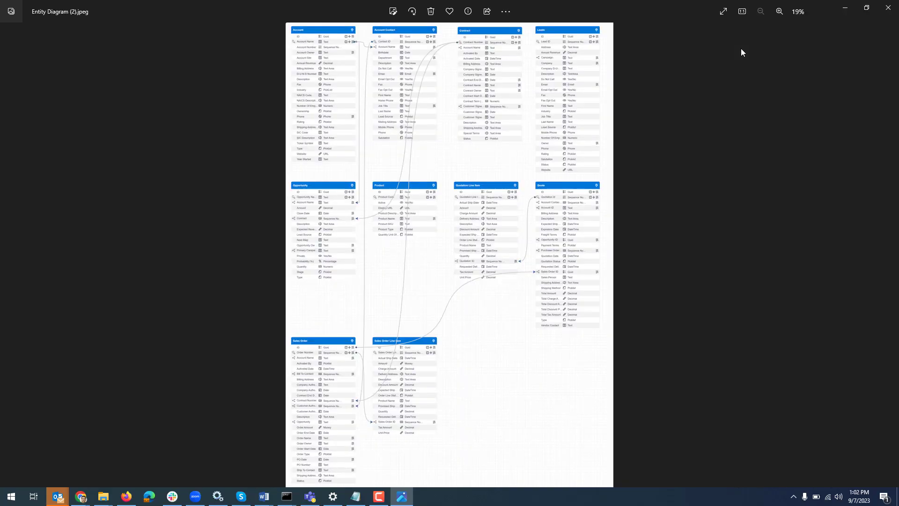
pyautogui.click(894, 6)
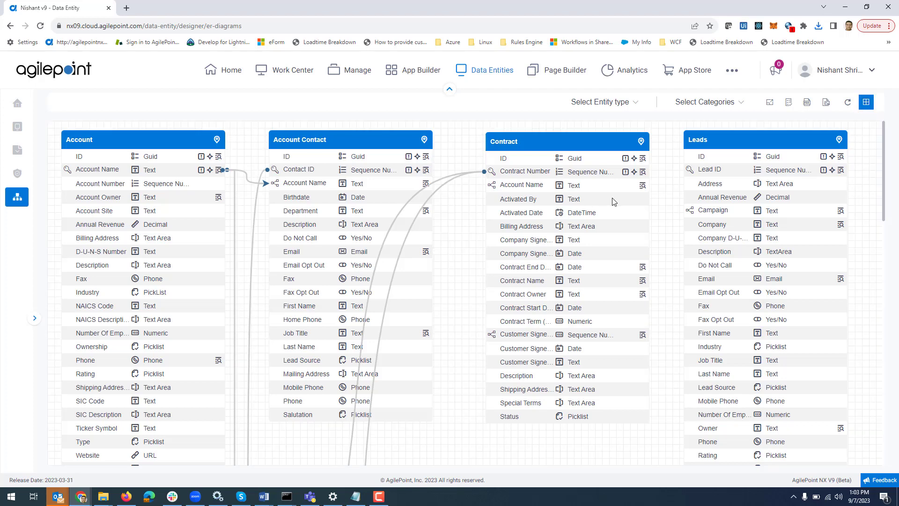
# Open the Account Contact entity's own diagram and view the field types offered for adding a new field.
pyautogui.click(424, 141)
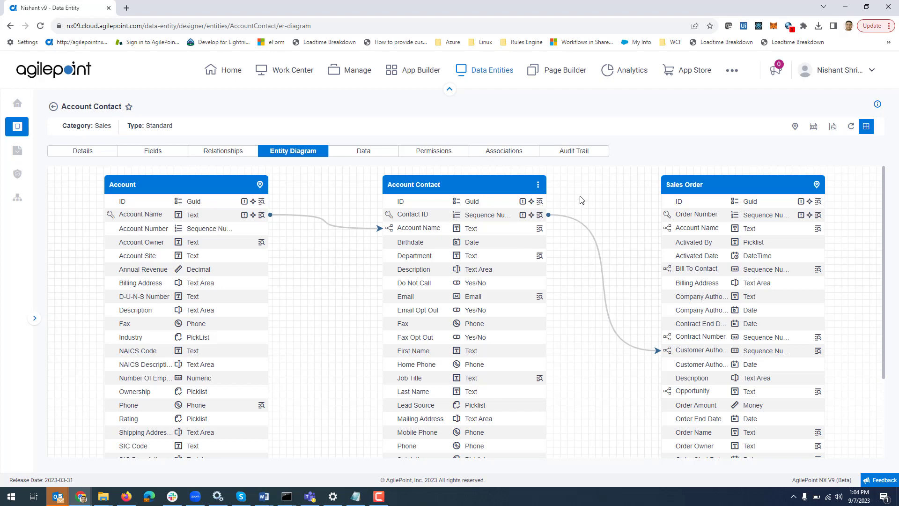
pyautogui.click(538, 184)
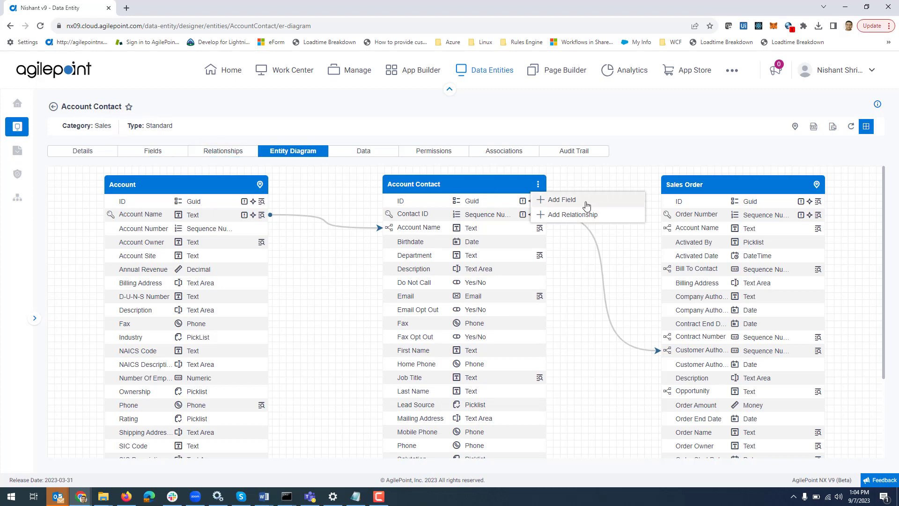
pyautogui.click(561, 200)
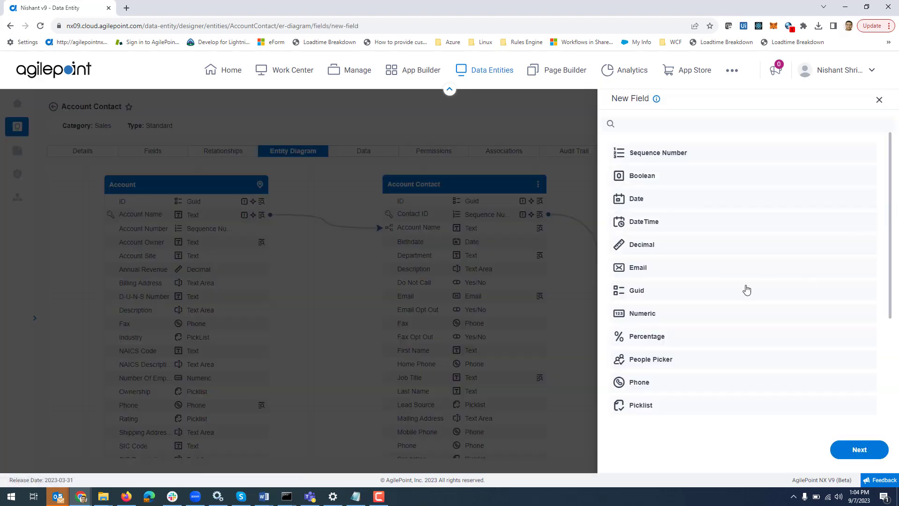
pyautogui.click(879, 102)
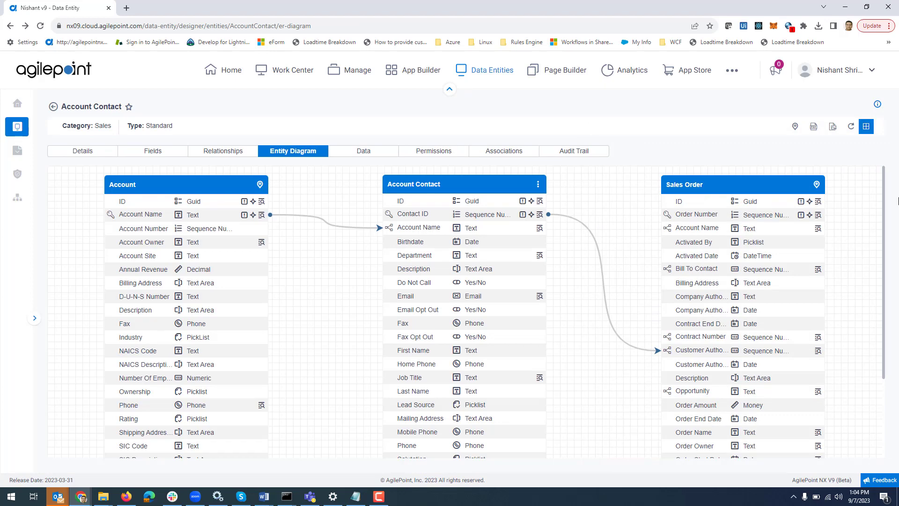